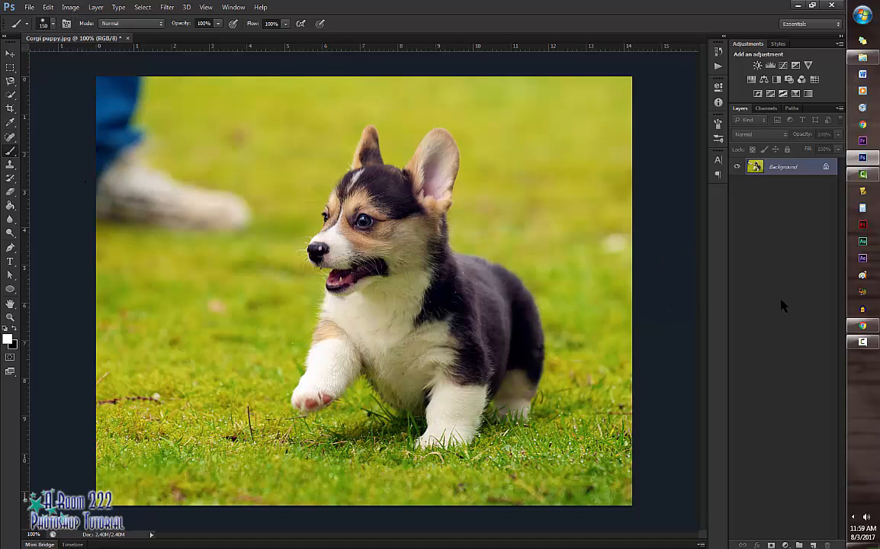
- Duplicate the background layer and convert the copy to black and white with the Default preset
key(ctrl+j)
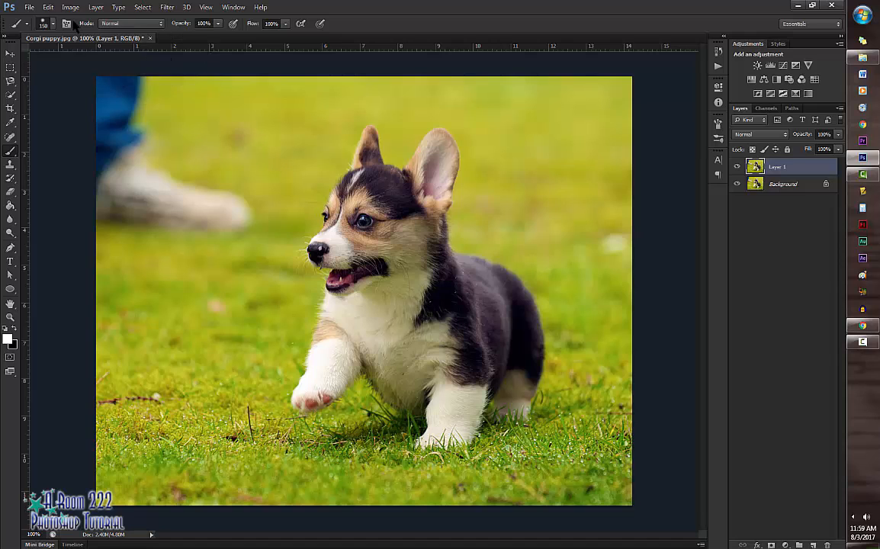
click(71, 8)
mouse_move(73, 34)
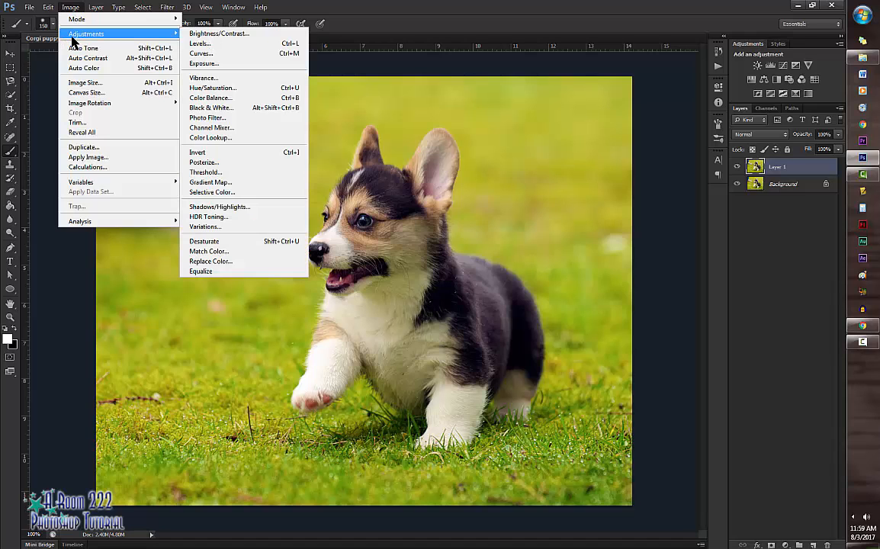
click(229, 112)
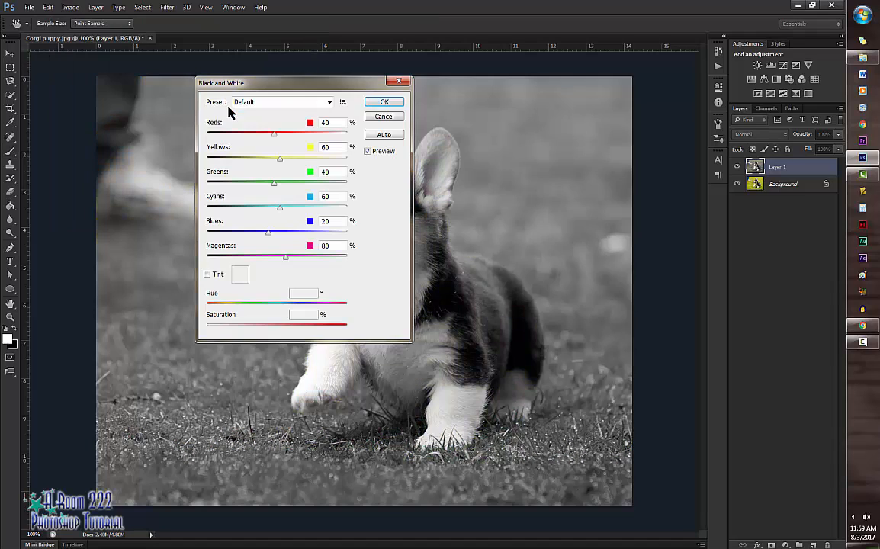
click(392, 103)
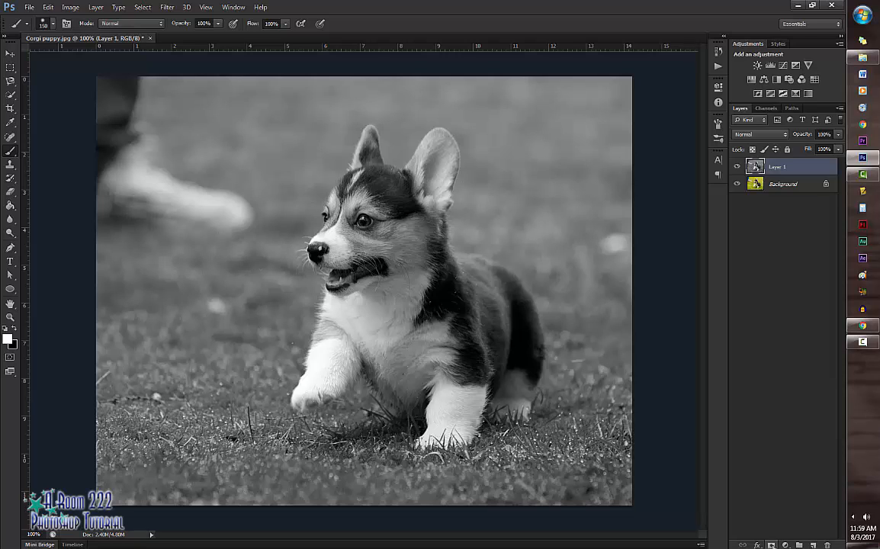
- Add a layer mask to the black-and-white layer and set up a hard round brush of about 90 px
click(771, 545)
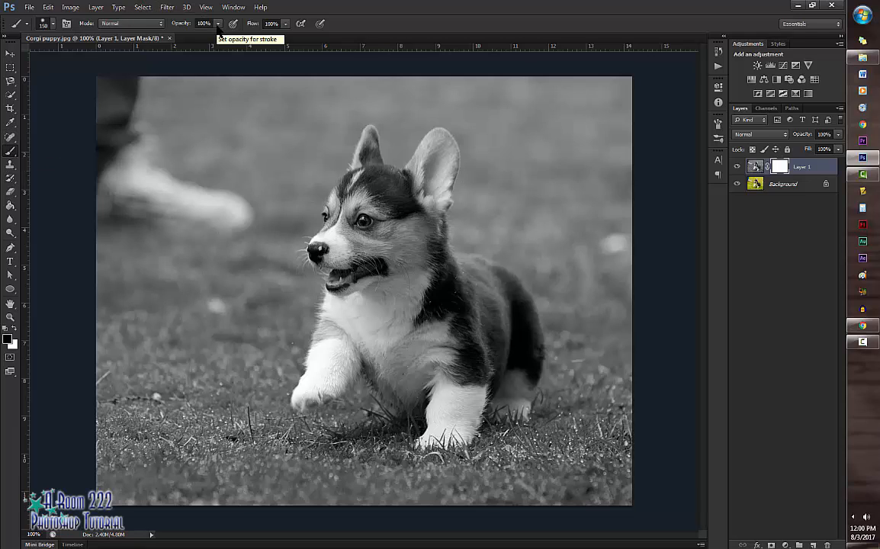
click(53, 26)
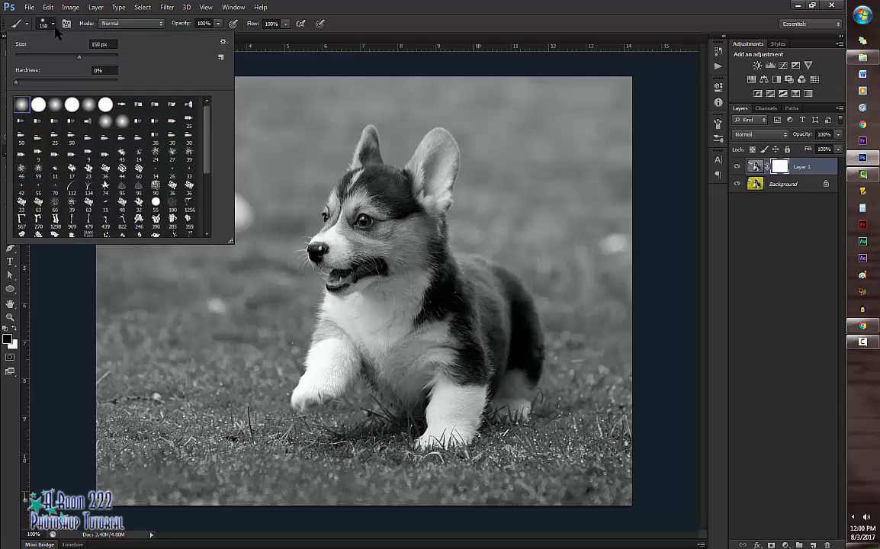
click(38, 104)
click(22, 104)
click(39, 104)
drag(81, 60, 66, 57)
click(478, 21)
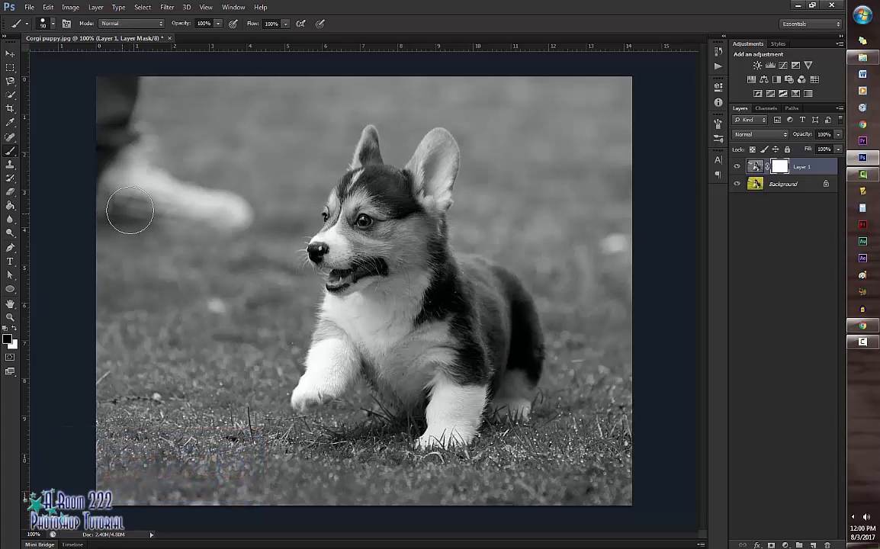
- Paint black on the mask over the puppy's face and chest, reducing the brush to 15 px for the chest details
mouse_move(414, 343)
mouse_down()
mouse_move(405, 297)
mouse_move(387, 284)
mouse_move(403, 333)
mouse_move(382, 280)
mouse_move(370, 220)
mouse_move(306, 221)
mouse_up()
key(bracketleft)
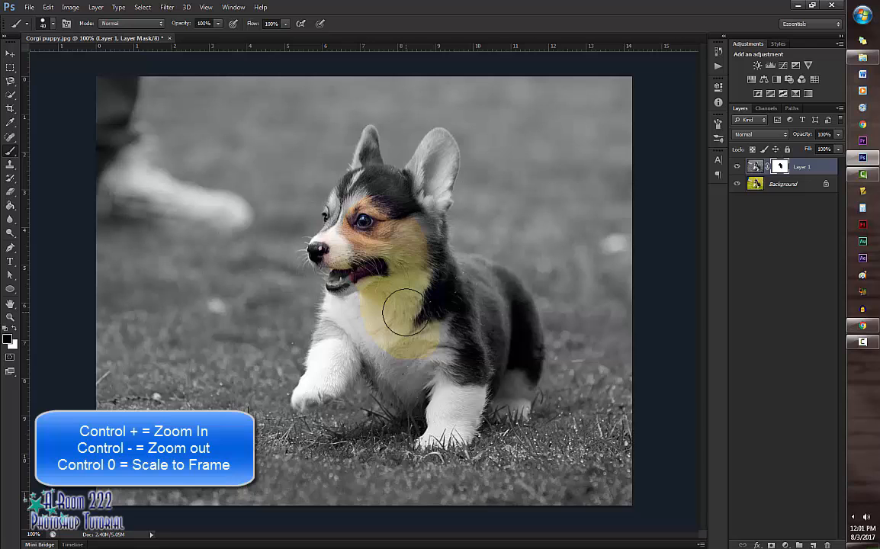
key(ctrl+plus)
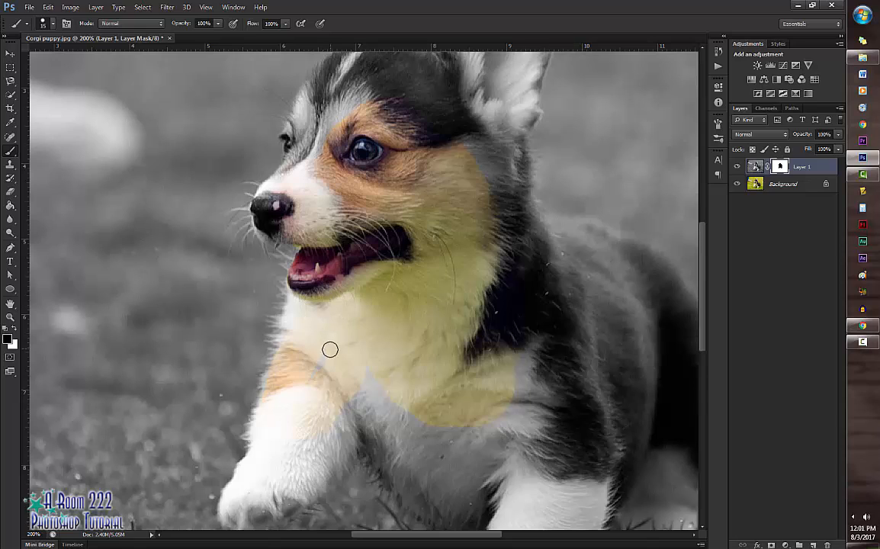
drag(369, 375, 387, 418)
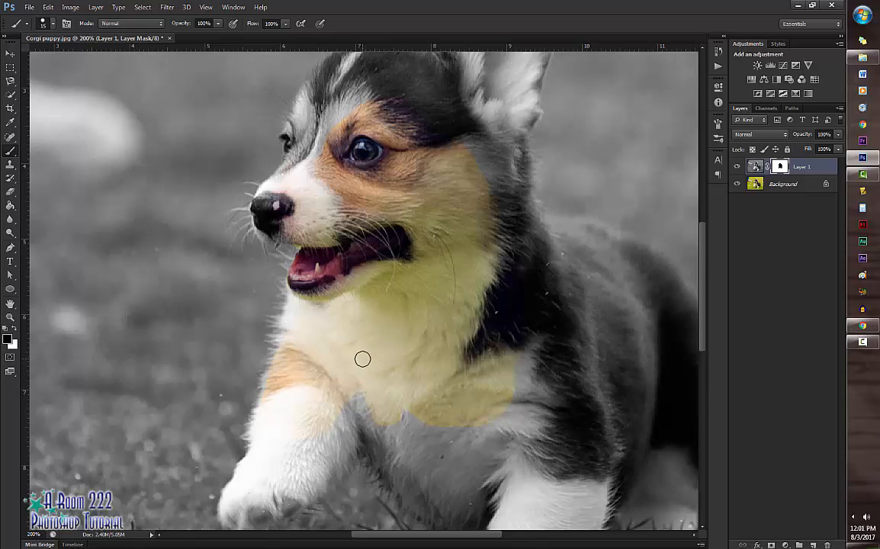
- Select the puppy's face and chest with Quick Selection and brush the mask black over the forehead patch inside the selection
click(10, 97)
click(43, 95)
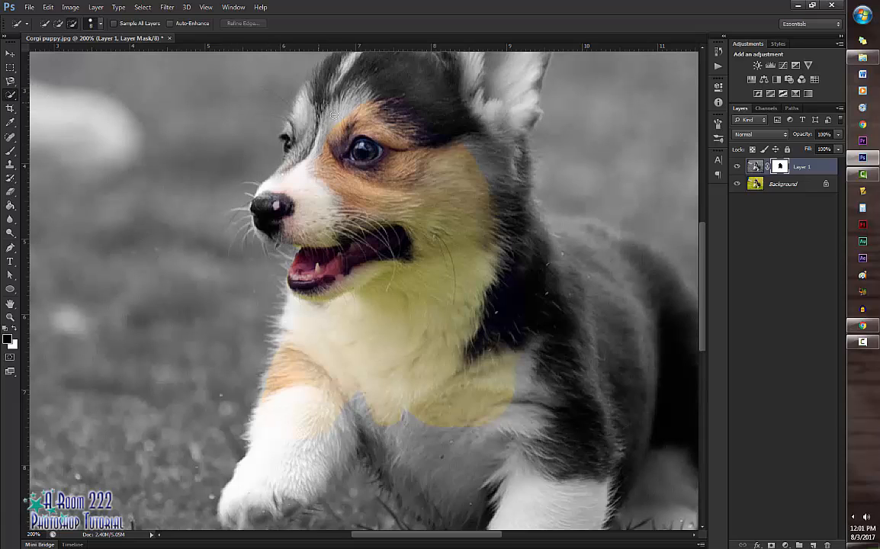
mouse_move(334, 114)
mouse_down()
mouse_move(344, 150)
mouse_move(385, 139)
mouse_move(466, 181)
mouse_move(526, 283)
mouse_move(385, 328)
mouse_move(388, 265)
mouse_up()
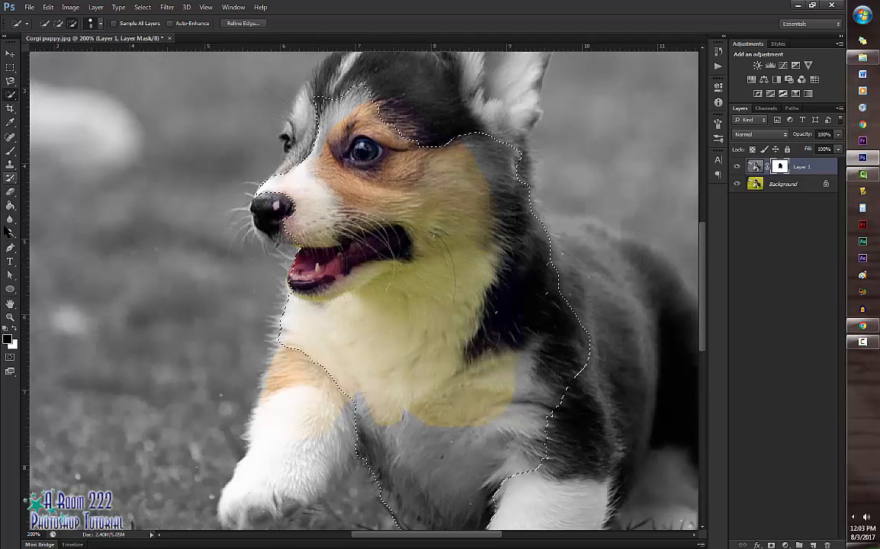
click(10, 148)
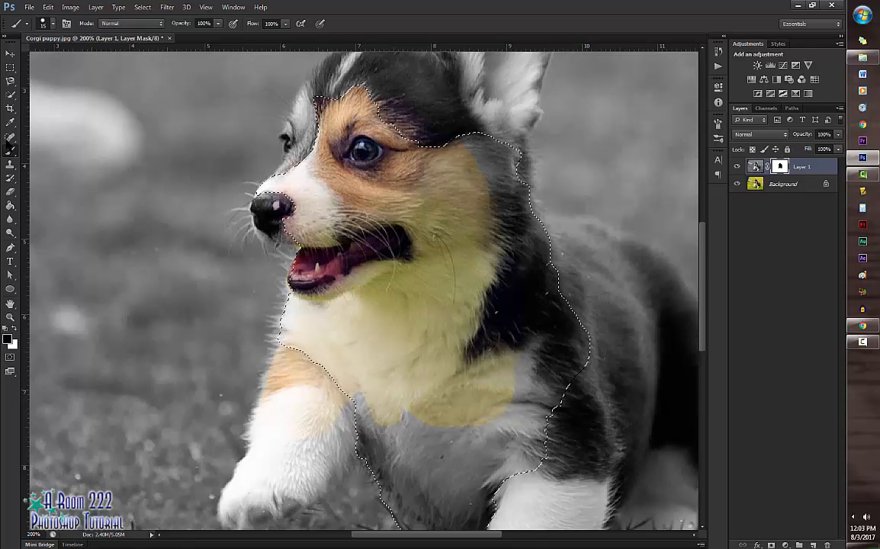
- Extend the quick selection over the far side of the puppy's face and the white stripe on its forehead
click(10, 95)
scroll(281, 207, up, 2)
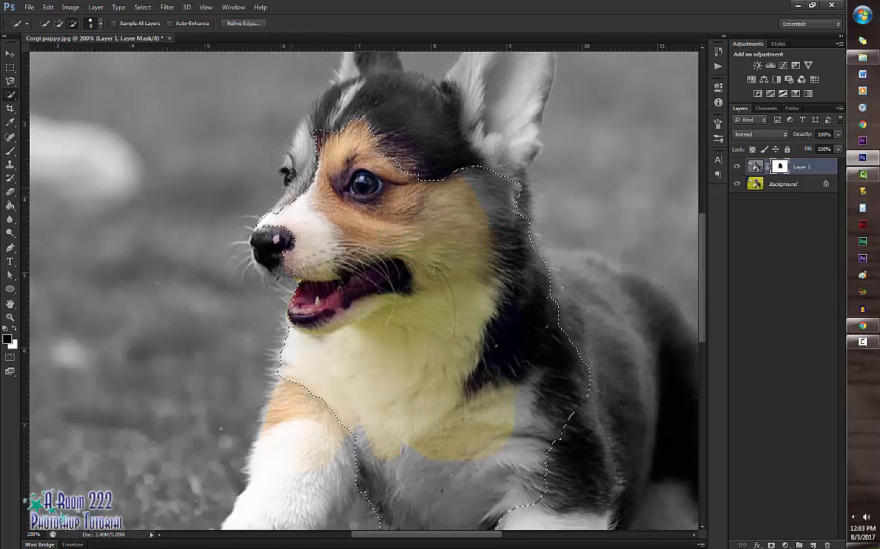
click(303, 163)
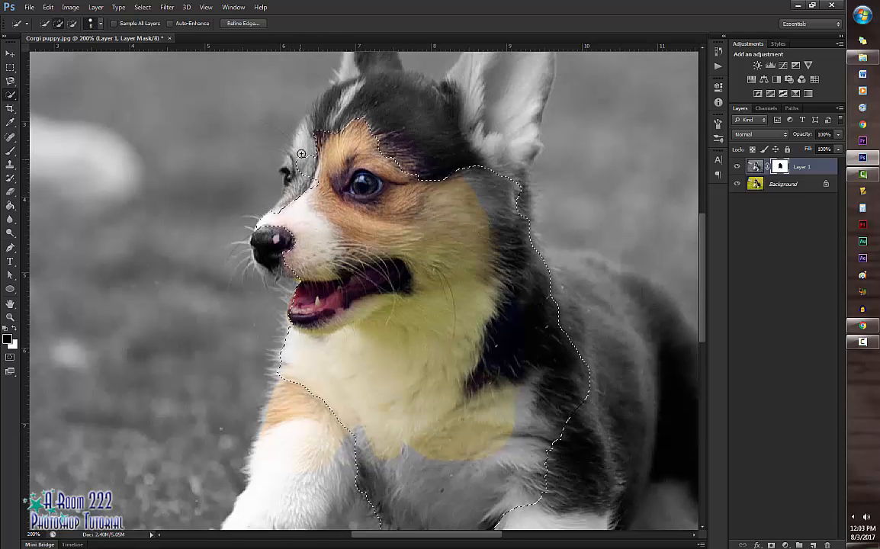
click(300, 172)
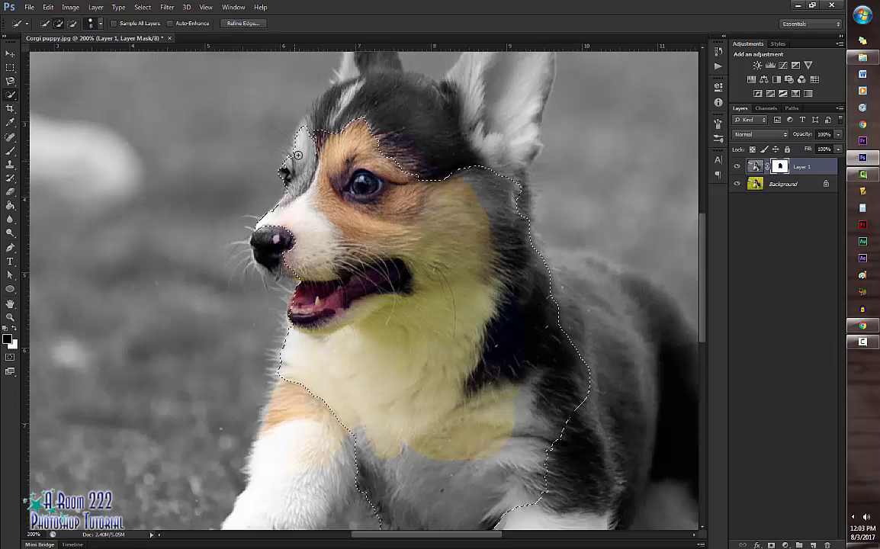
mouse_move(298, 155)
mouse_down()
mouse_move(318, 121)
mouse_move(340, 106)
mouse_up()
alt+click(295, 103)
scroll(385, 141, up, 2)
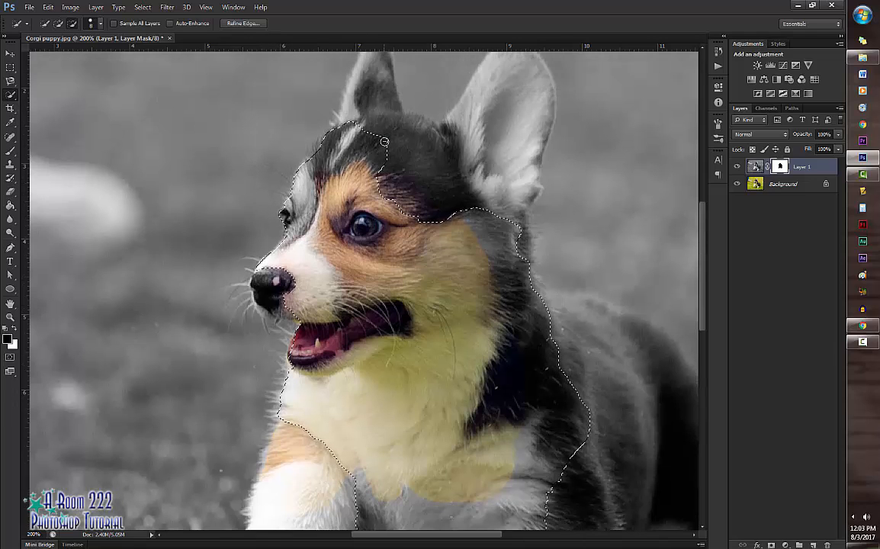
scroll(384, 142, up, 2)
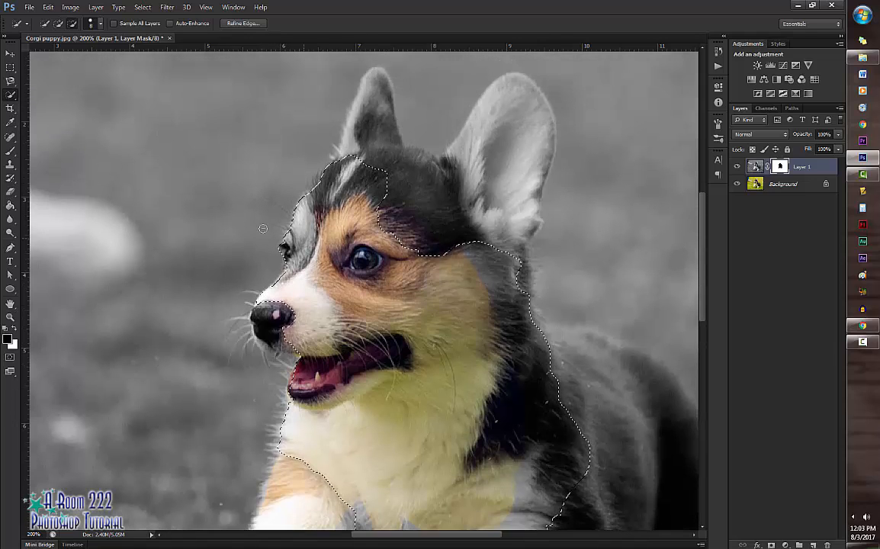
- Add the top of the puppy's head and both ears to the selection
click(71, 26)
key(shift)
drag(360, 136, 370, 103)
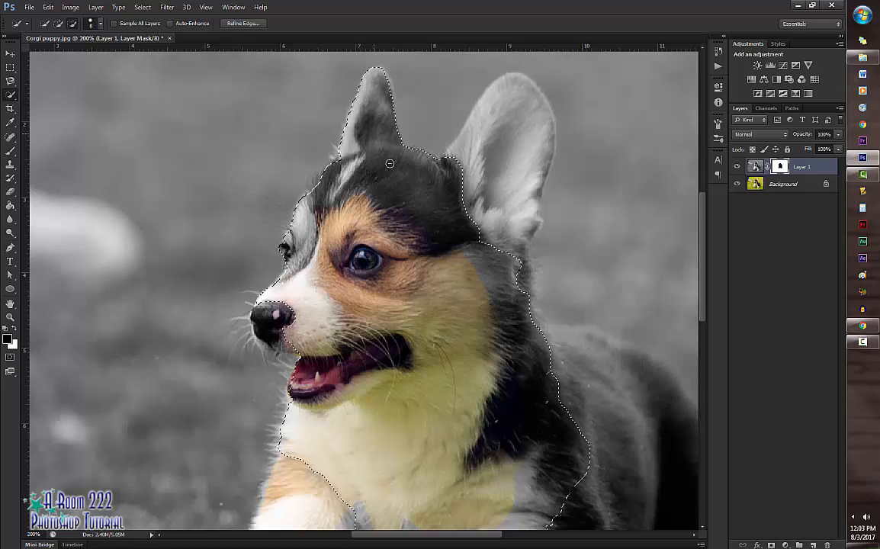
key(shift)
mouse_move(453, 167)
mouse_down()
mouse_move(479, 152)
mouse_move(485, 174)
mouse_move(503, 99)
mouse_up()
- Extend the selection over the puppy's neck, back and hindquarters
mouse_move(517, 514)
mouse_down()
mouse_move(282, 479)
mouse_move(286, 388)
mouse_up()
key(shift)
mouse_move(336, 259)
mouse_down()
mouse_move(470, 423)
mouse_move(298, 314)
mouse_up()
scroll(298, 314, down, 5)
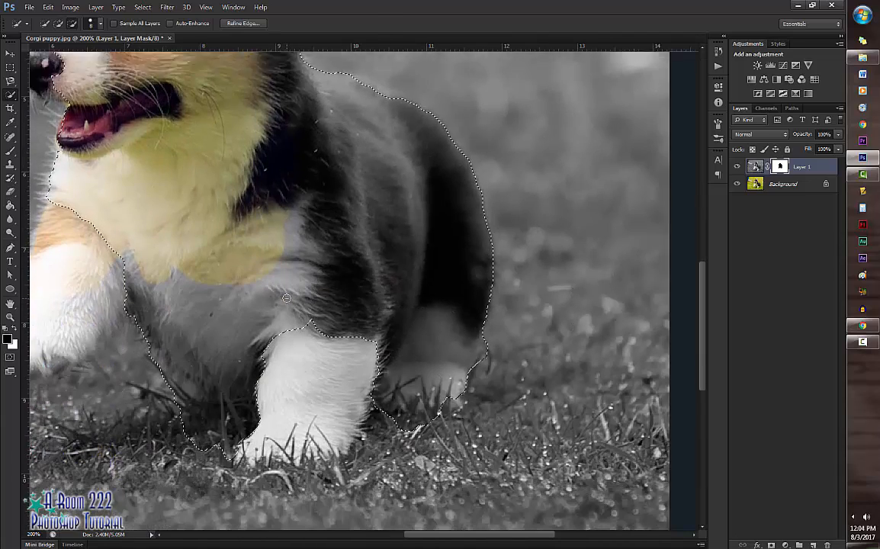
- Refine the selection around the planted front leg and the hind paw, including the paws and excluding the surrounding grass
drag(385, 349, 412, 324)
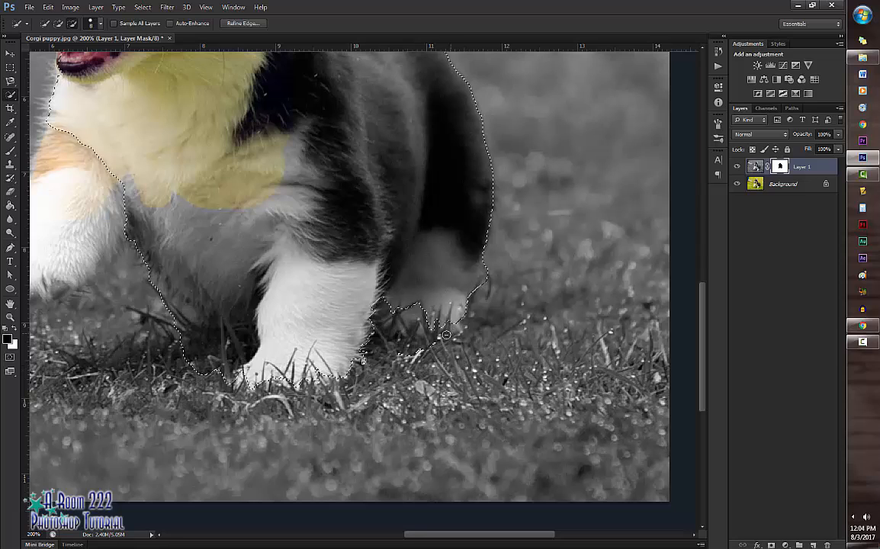
mouse_move(360, 356)
mouse_down()
mouse_move(275, 353)
mouse_move(243, 311)
mouse_move(217, 330)
mouse_up()
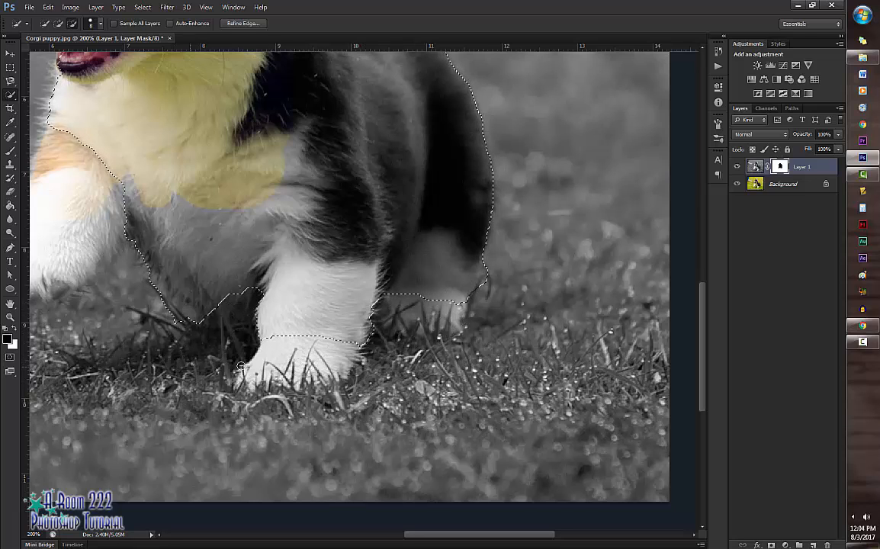
alt+click(284, 334)
mouse_move(263, 352)
mouse_down()
mouse_move(284, 367)
mouse_move(289, 355)
mouse_move(322, 361)
mouse_move(249, 375)
mouse_move(353, 336)
mouse_up()
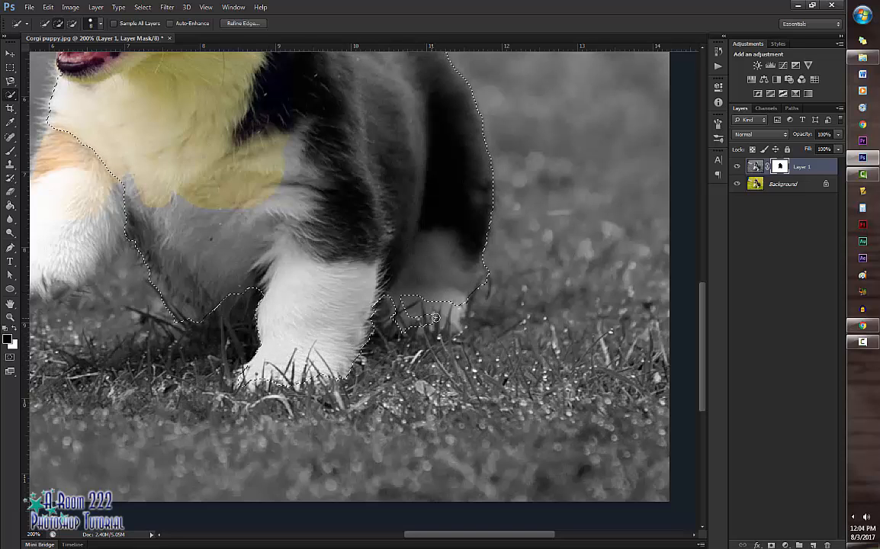
mouse_move(442, 311)
mouse_down()
mouse_move(421, 317)
mouse_move(456, 311)
mouse_move(411, 316)
mouse_up()
click(462, 309)
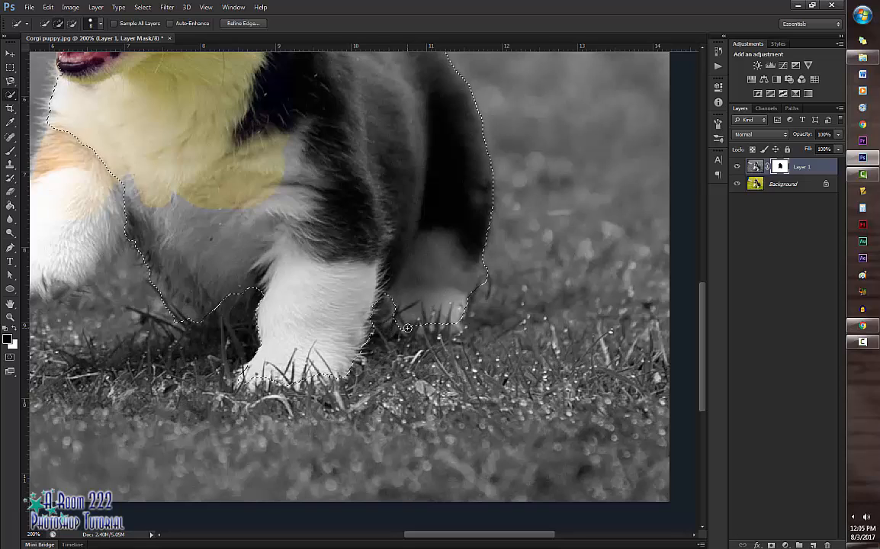
alt+click(483, 276)
- Trim the grass below the belly from the selection and add the puppy's raised front leg
scroll(532, 320, left, 5)
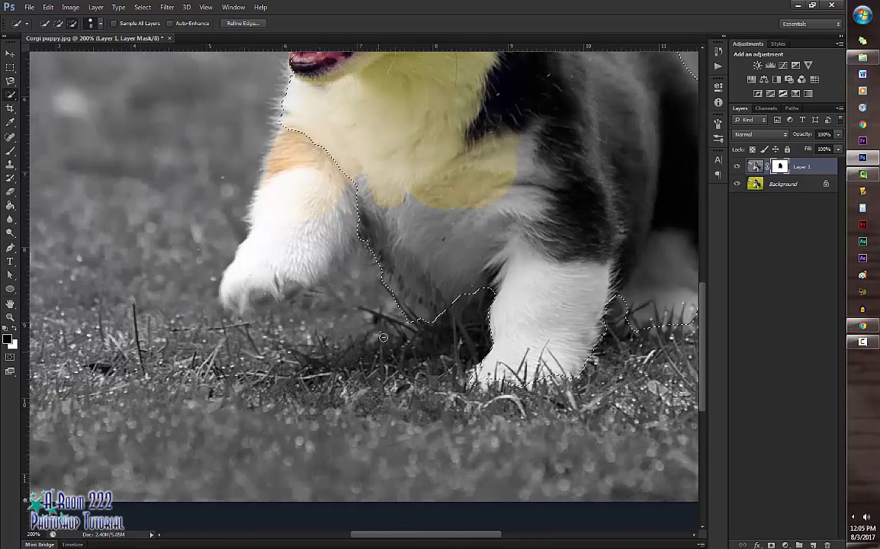
alt+click(404, 309)
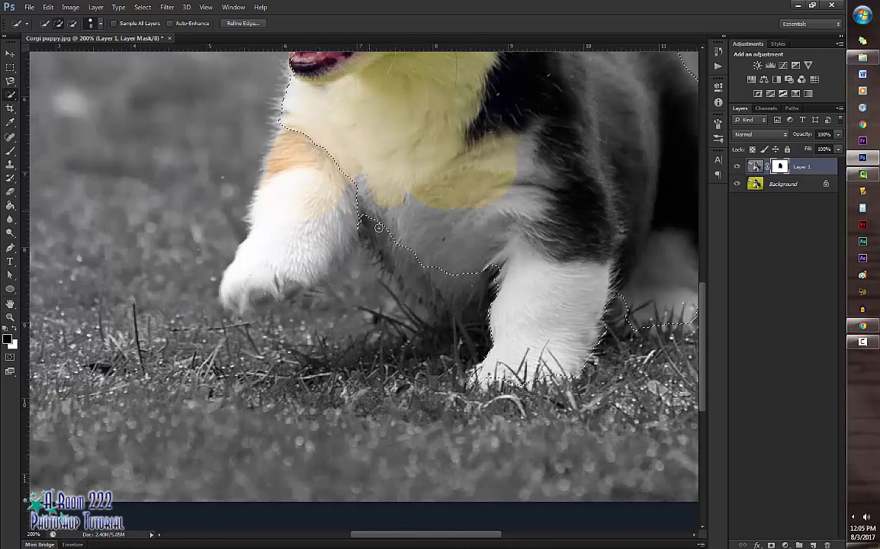
drag(411, 261, 450, 294)
mouse_move(338, 171)
mouse_down()
mouse_move(286, 181)
mouse_move(266, 275)
mouse_move(232, 309)
mouse_move(288, 292)
mouse_move(320, 259)
mouse_move(324, 268)
mouse_move(335, 246)
mouse_move(283, 320)
mouse_up()
click(283, 320)
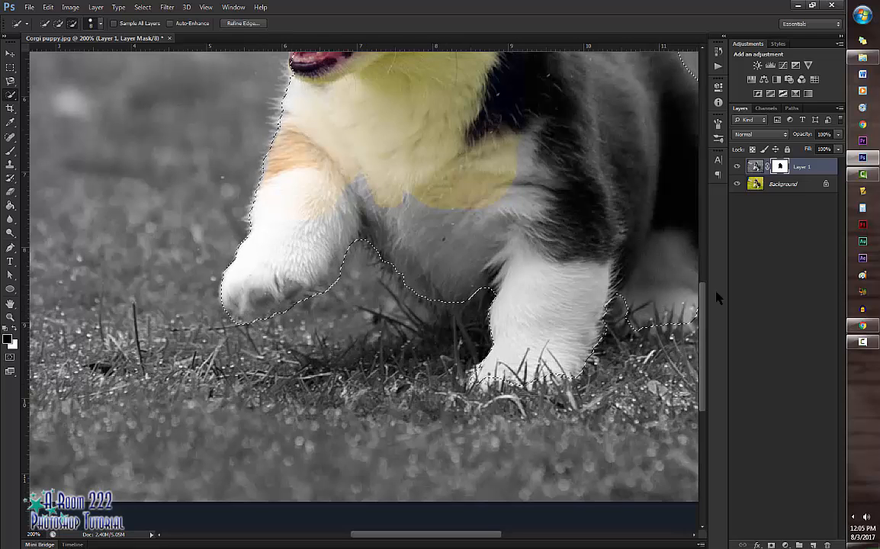
- Include the puppy's nose in the selection and check the outline around the whole puppy
scroll(633, 276, up, 3)
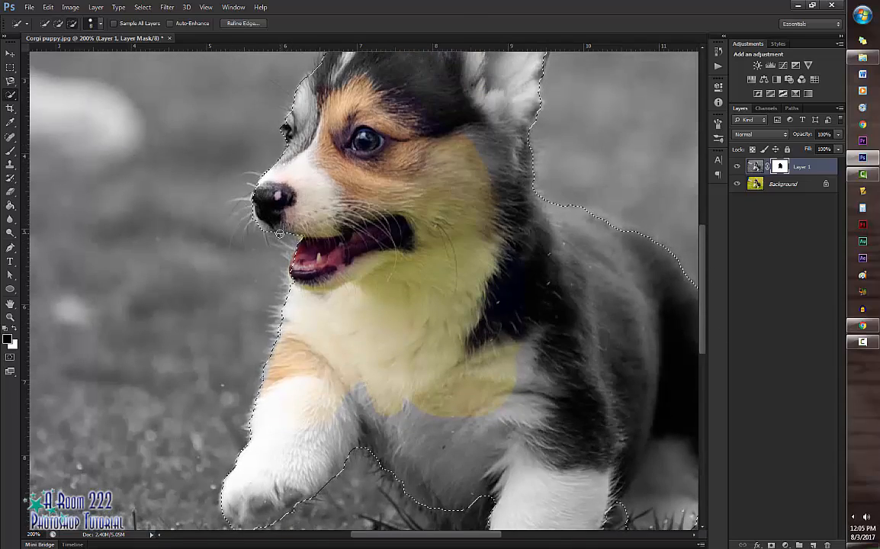
key(ctrl+plus)
key(ctrl+minus)
key(ctrl+minus)
key(ctrl+minus)
key(ctrl+plus)
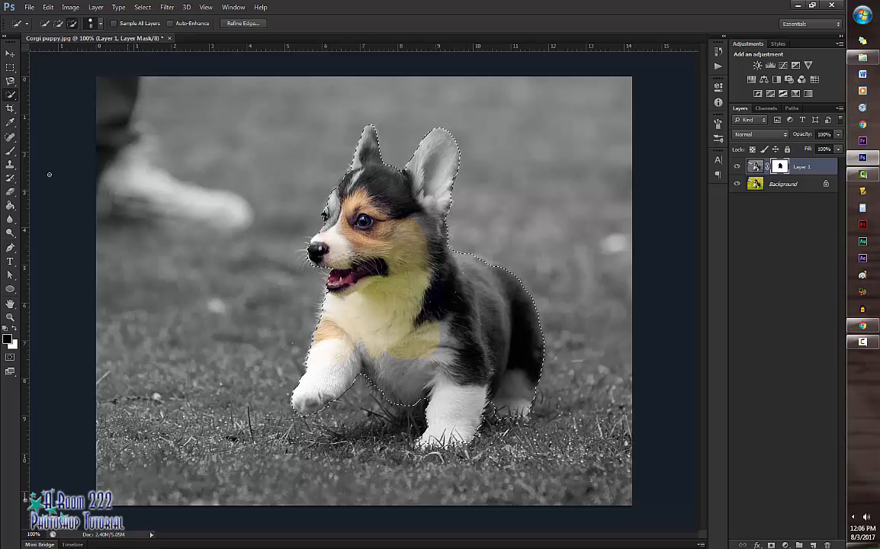
- Paint black on the mask with a 35 px brush inside the selection to reveal the entire puppy in color
click(11, 151)
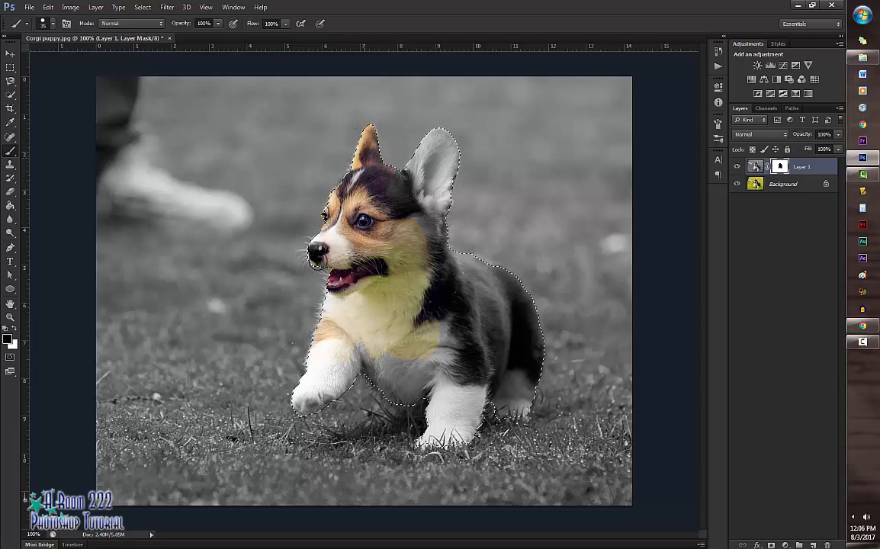
mouse_move(327, 344)
mouse_down()
mouse_move(333, 383)
mouse_move(355, 365)
mouse_move(331, 374)
mouse_move(438, 385)
mouse_move(447, 410)
mouse_move(438, 440)
mouse_up()
mouse_move(424, 476)
mouse_down()
mouse_move(464, 456)
mouse_move(477, 420)
mouse_move(518, 378)
mouse_move(544, 425)
mouse_move(460, 415)
mouse_move(460, 390)
mouse_move(529, 291)
mouse_move(561, 363)
mouse_move(407, 337)
mouse_move(459, 253)
mouse_move(451, 187)
mouse_move(463, 131)
mouse_move(440, 160)
mouse_move(397, 151)
mouse_up()
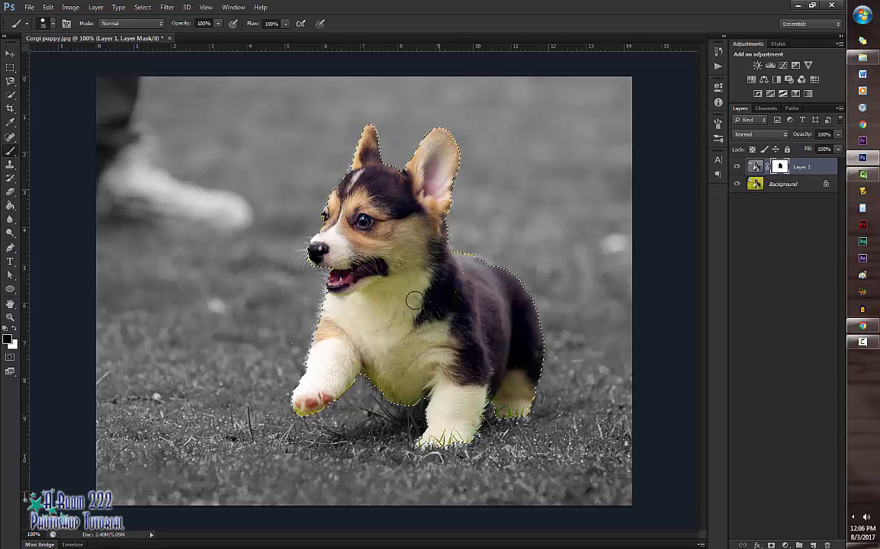
mouse_move(308, 371)
mouse_down()
mouse_move(333, 361)
mouse_move(385, 300)
mouse_up()
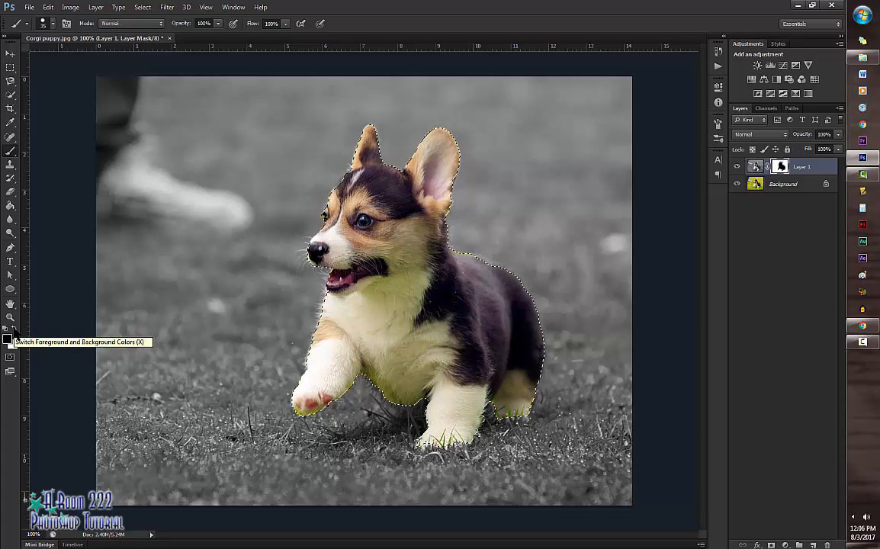
- Try painting white on the mask over the puppy's face and chest, and undo the stroke
click(14, 329)
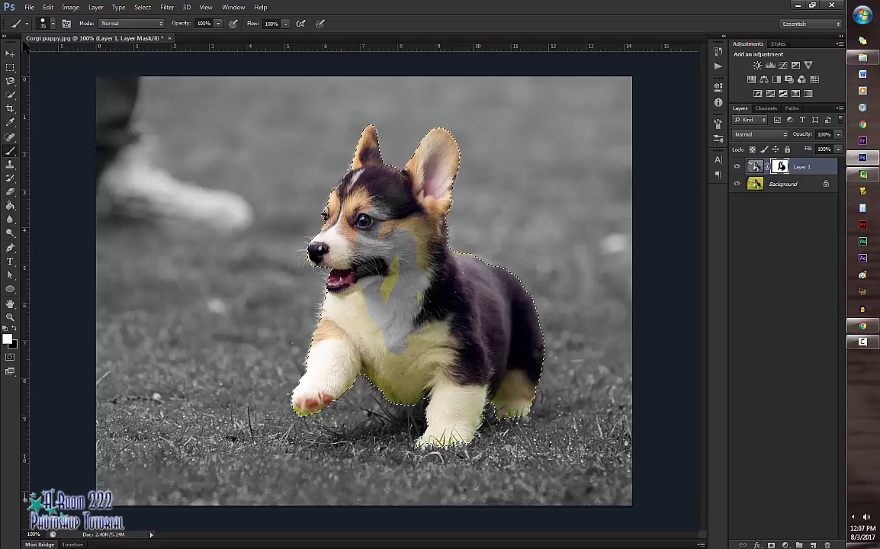
click(48, 7)
click(49, 18)
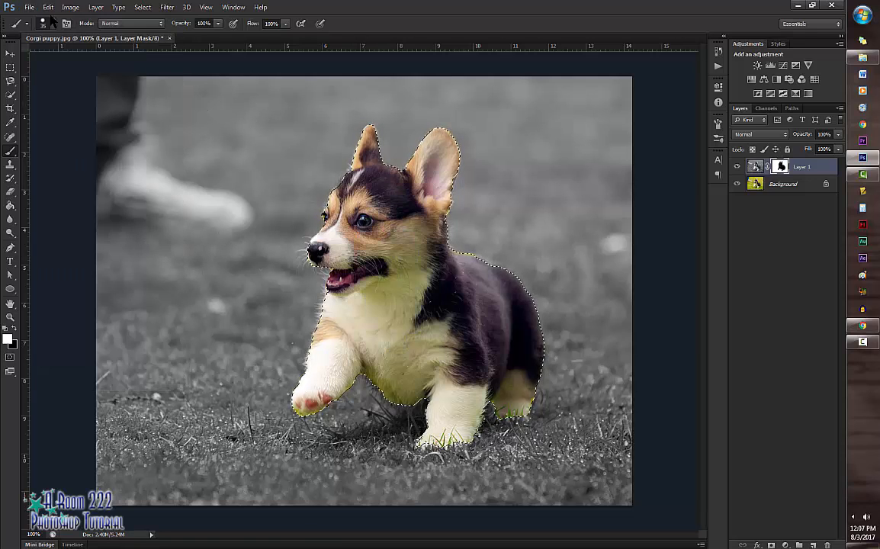
- Clear the selection around the puppy
click(47, 6)
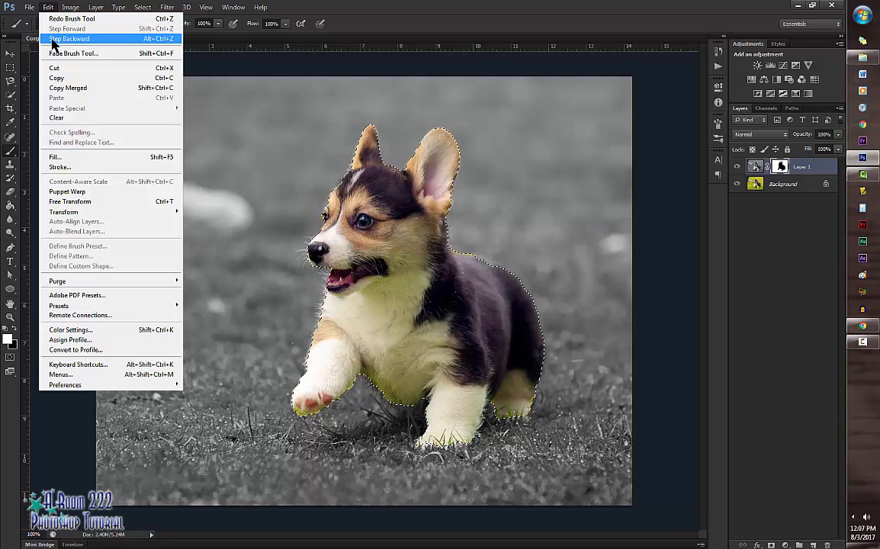
click(439, 20)
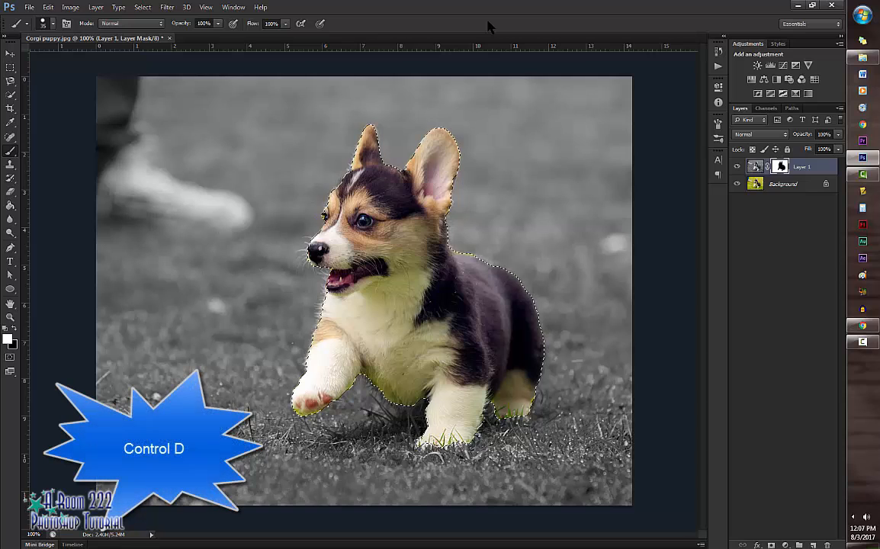
key(ctrl+d)
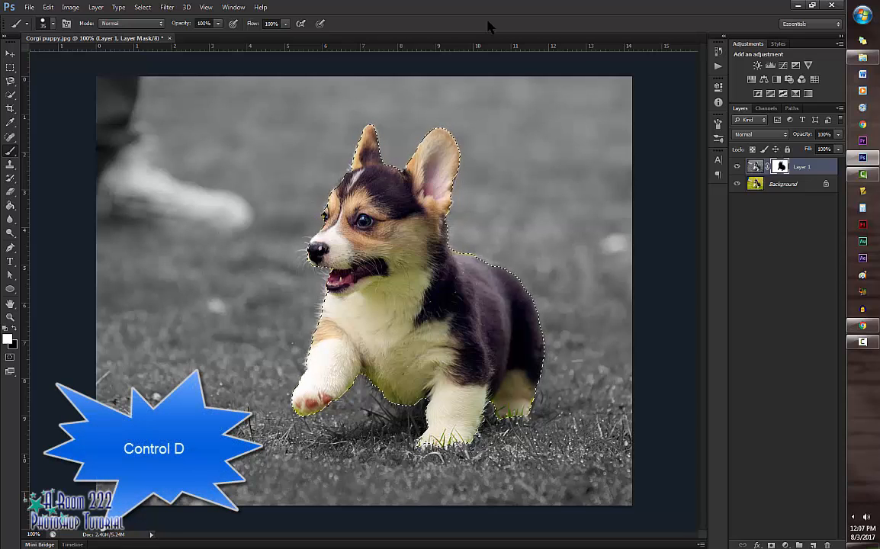